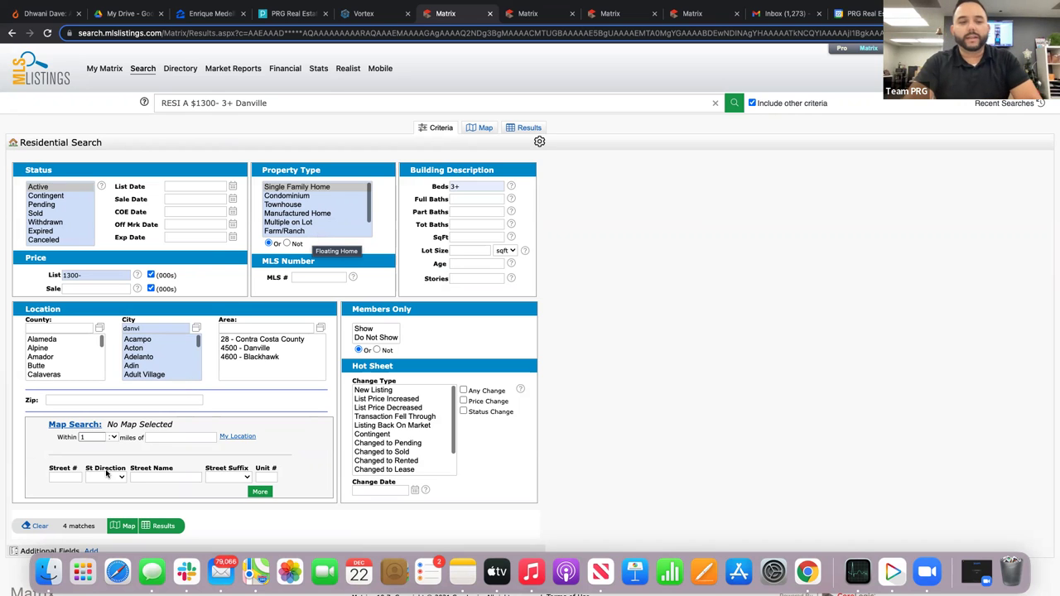
- Display the results of the residential search for active Danville single family homes with 3+ beds listed up to $1300K
{"action": "left_click", "coordinate": [149, 530]}
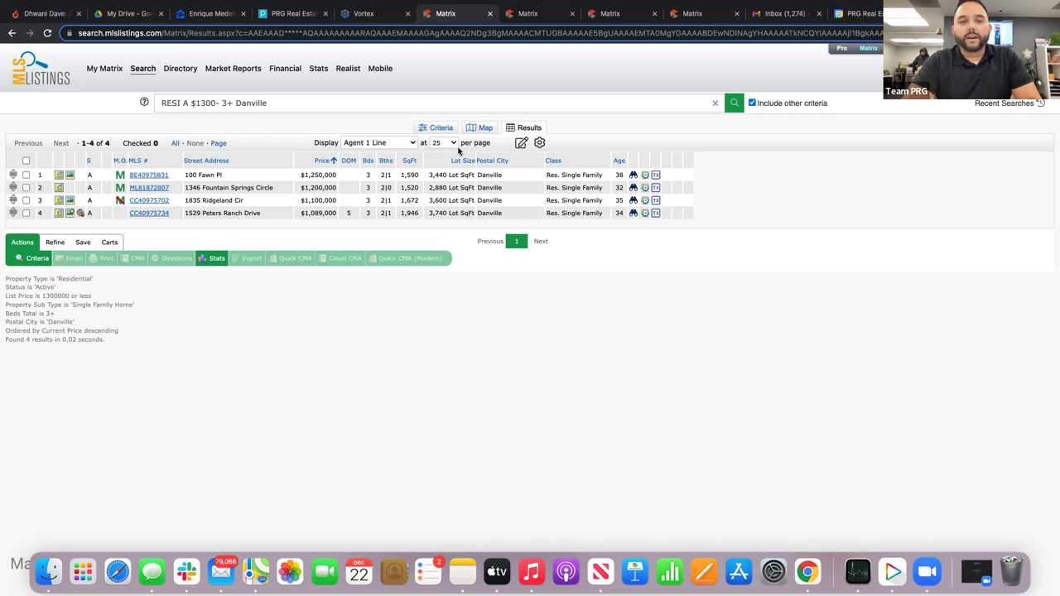
- Open a blank statistics search in place of the Fremont residential search
{"action": "left_click", "coordinate": [605, 15]}
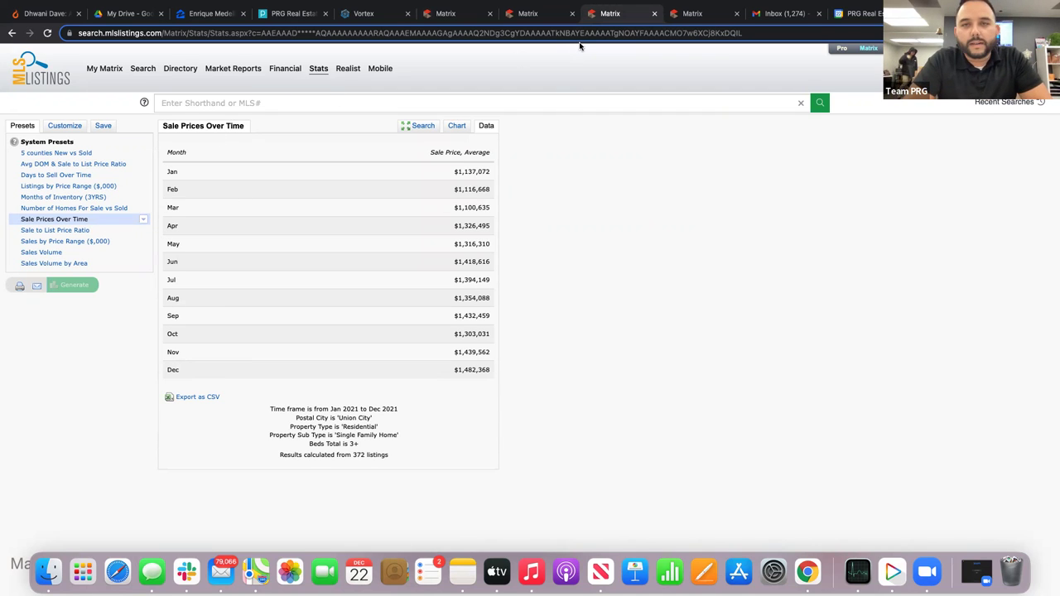
{"action": "mouse_move", "coordinate": [563, 4]}
{"action": "left_click", "coordinate": [534, 46]}
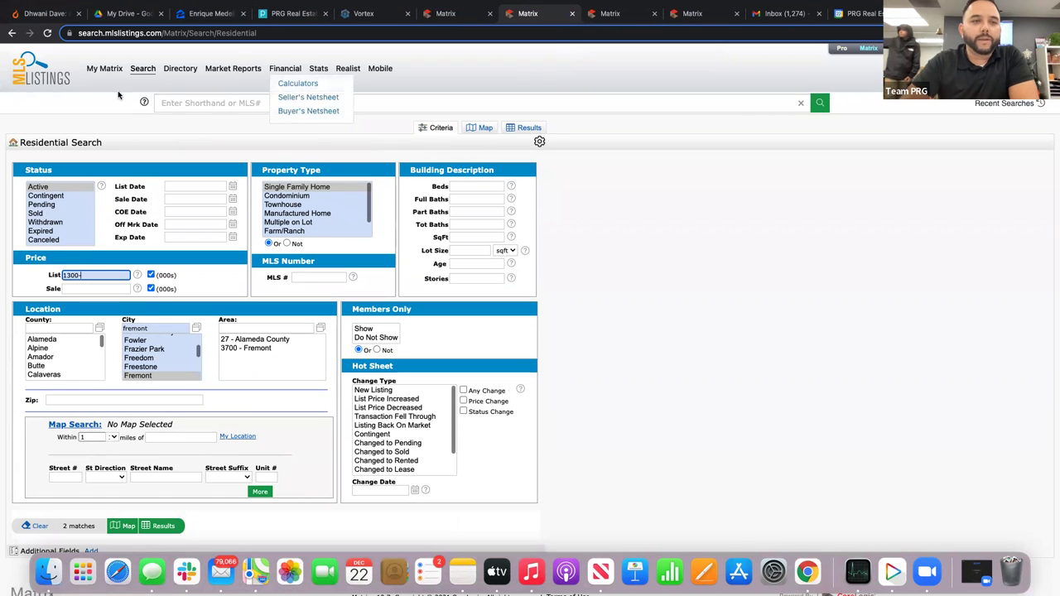
{"action": "left_click", "coordinate": [318, 69]}
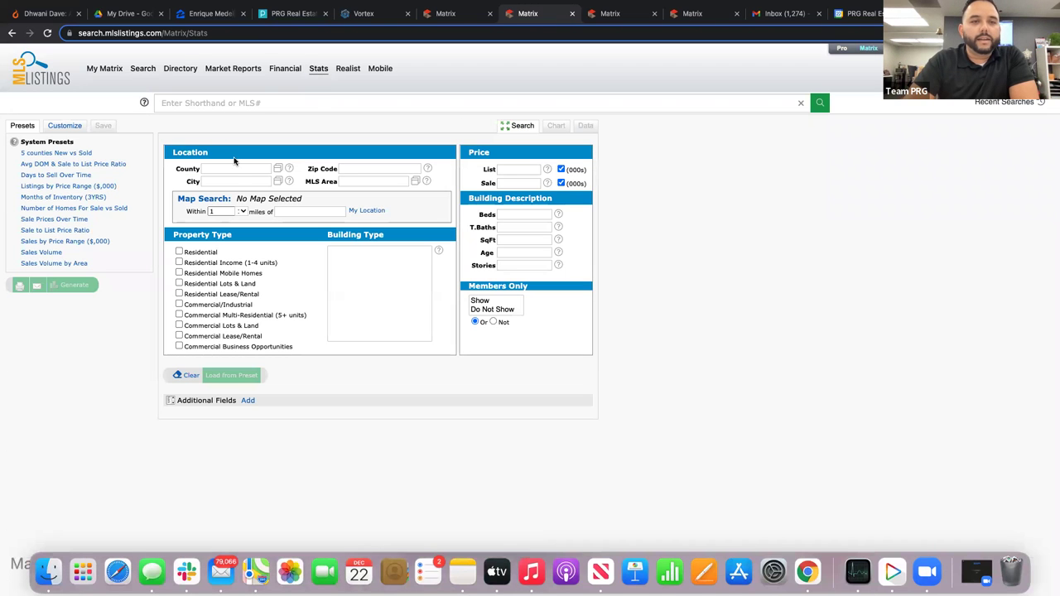
- Set the statistics criteria to the city of Danville, Residential property, Single Family Home building type and 3+ beds
{"action": "left_click", "coordinate": [236, 180]}
{"action": "type", "text": "danville"}
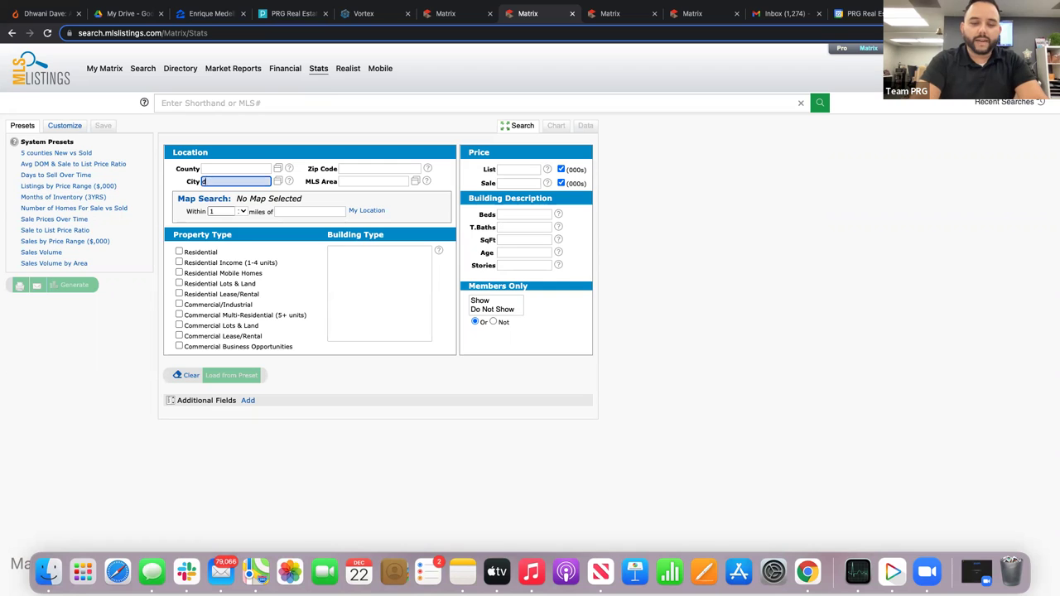
{"action": "left_click", "coordinate": [236, 191]}
{"action": "left_click", "coordinate": [196, 253]}
{"action": "left_click", "coordinate": [369, 251]}
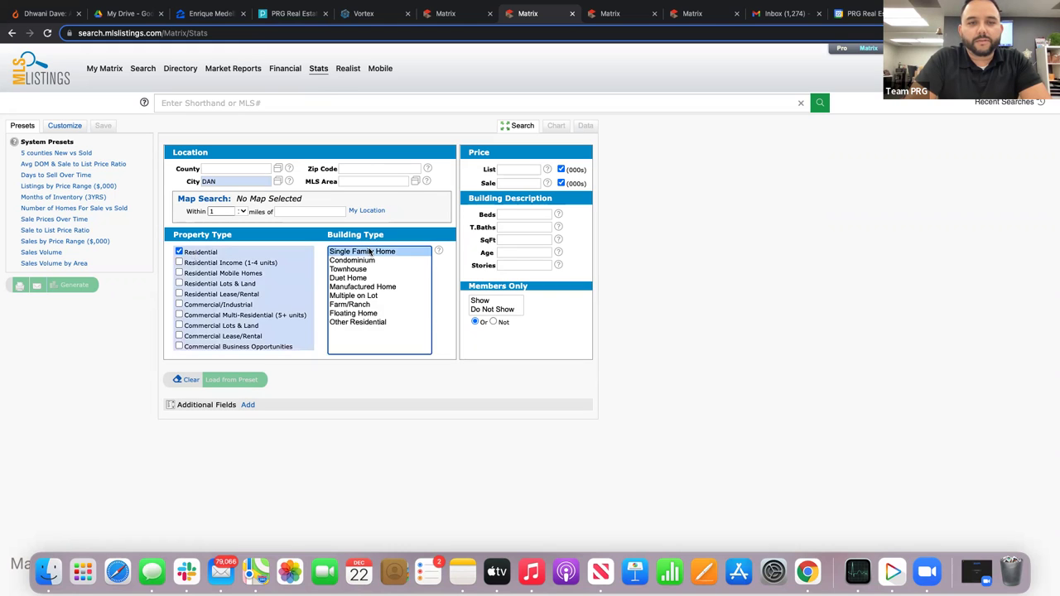
{"action": "left_click", "coordinate": [521, 213]}
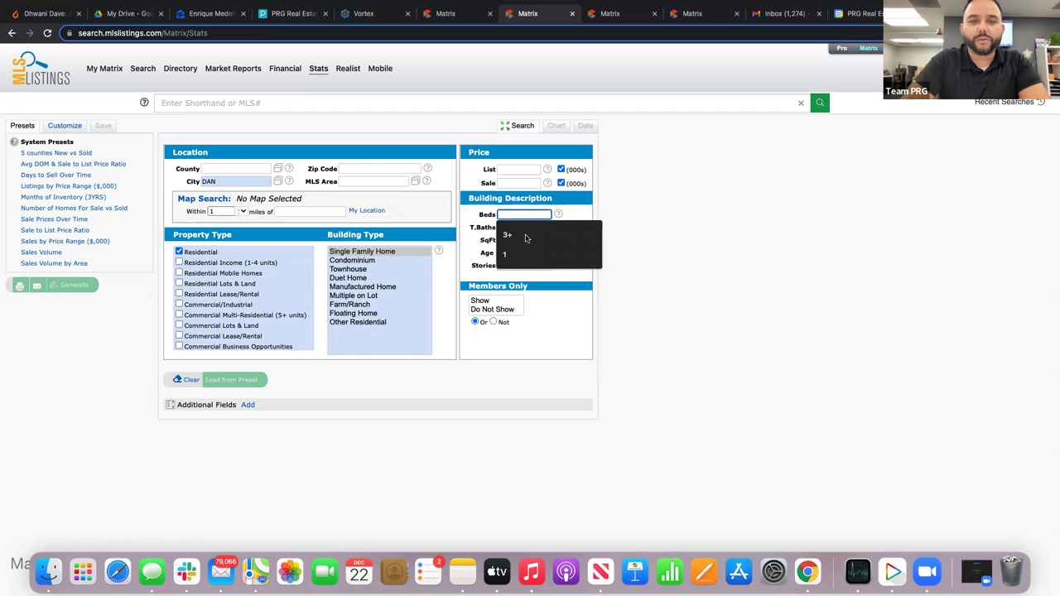
{"action": "left_click", "coordinate": [527, 235]}
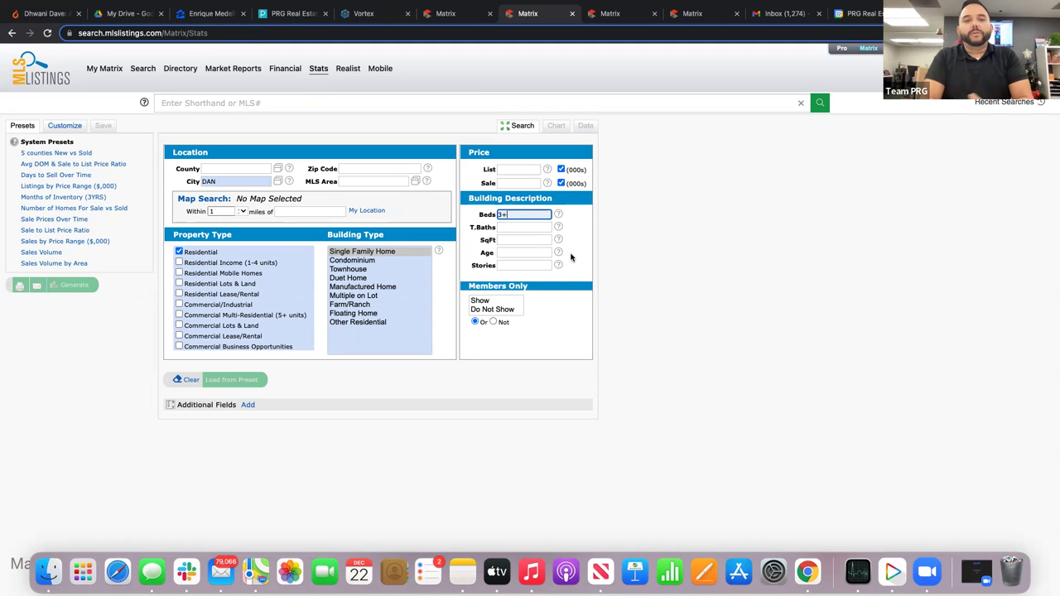
- Generate the Sale to List Price Ratio report for Danville and show it as a data table
{"action": "left_click", "coordinate": [59, 229]}
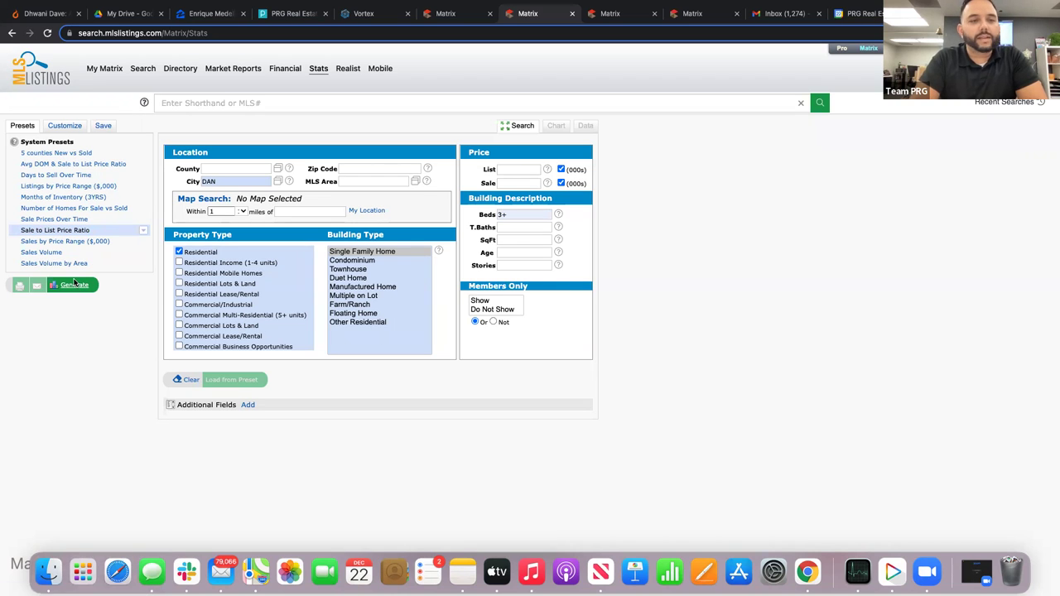
{"action": "left_click", "coordinate": [74, 284]}
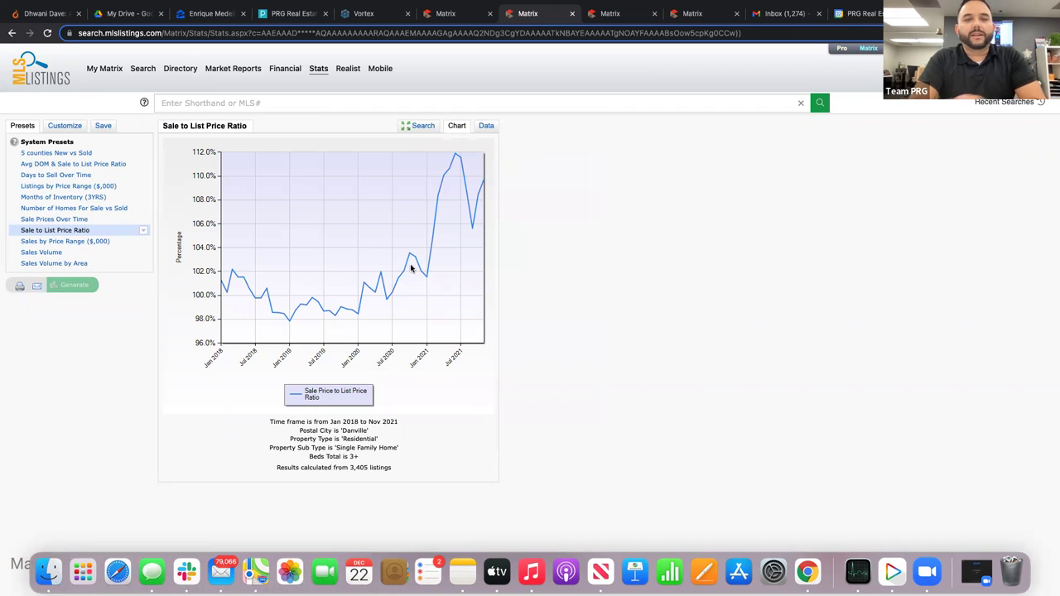
{"action": "left_click", "coordinate": [486, 126]}
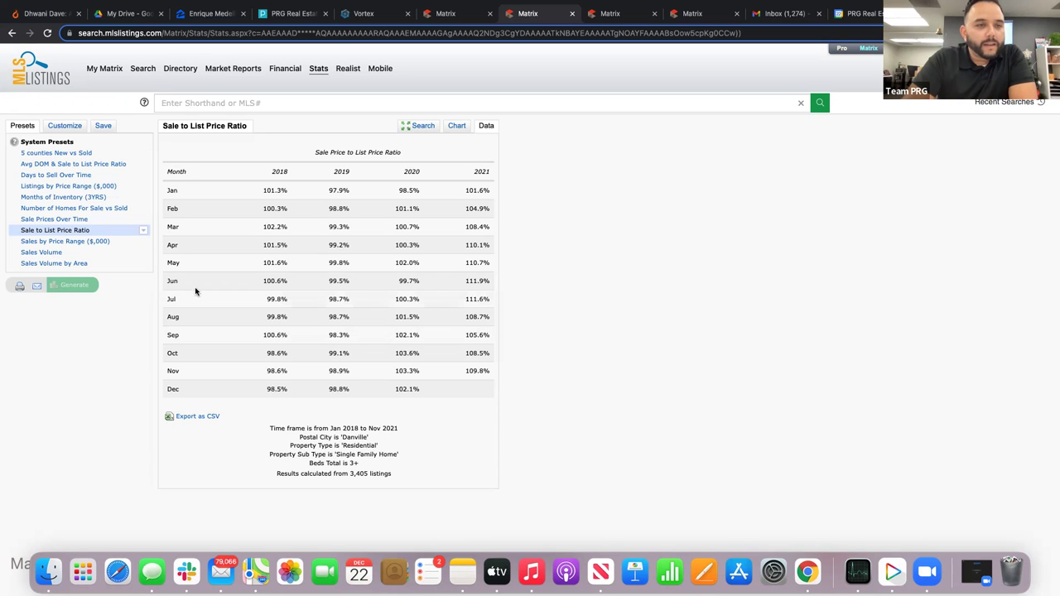
- Generate the Avg DOM & Sale to List Price Ratio report with the same Danville criteria
{"action": "left_click", "coordinate": [98, 164]}
{"action": "left_click", "coordinate": [73, 285]}
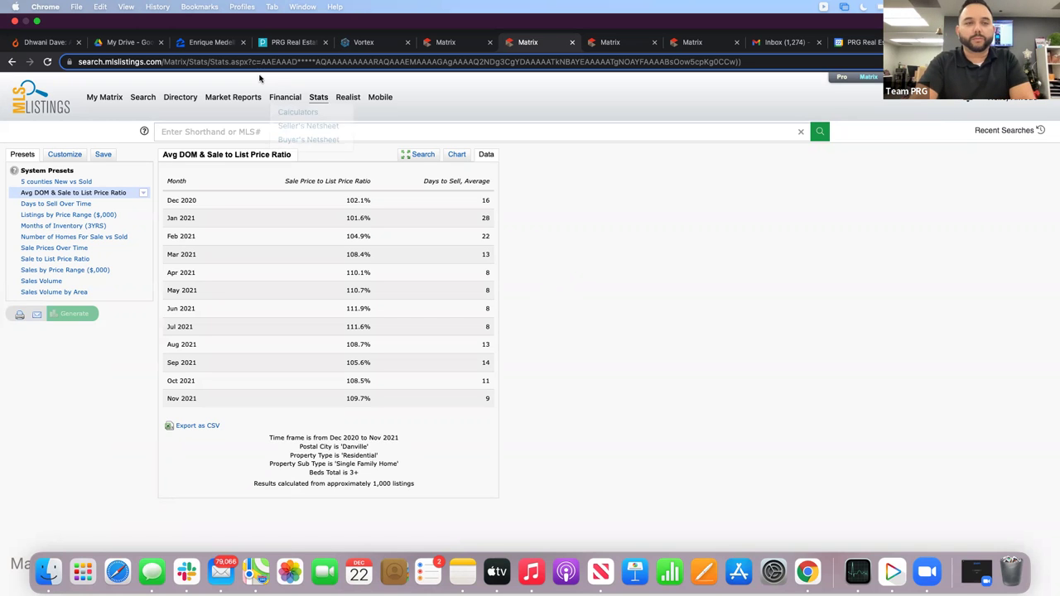
- Compare the Market Review page of the home buyers consultation PDF in Google Drive with the Danville listing results
{"action": "left_click", "coordinate": [110, 42]}
{"action": "scroll", "coordinate": [437, 322], "scroll_direction": "up", "scroll_amount": 3}
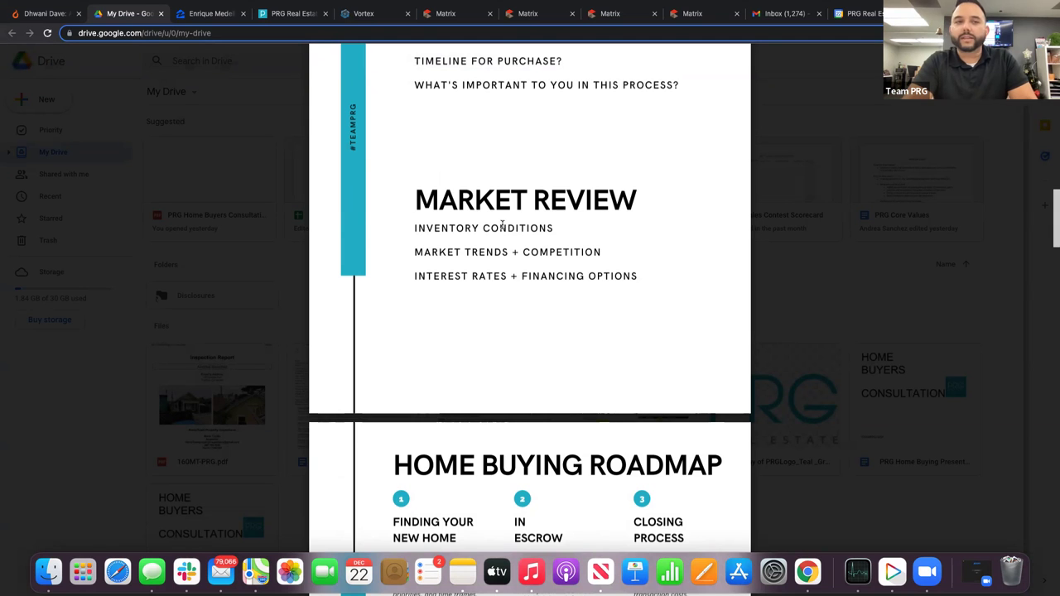
{"action": "left_click", "coordinate": [445, 13]}
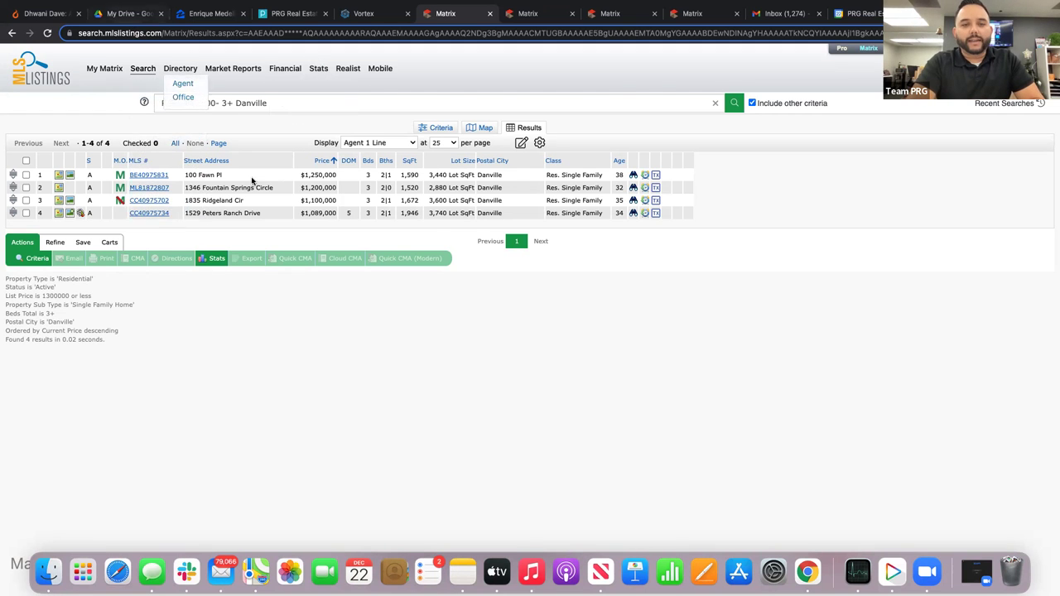
{"action": "left_click", "coordinate": [131, 15]}
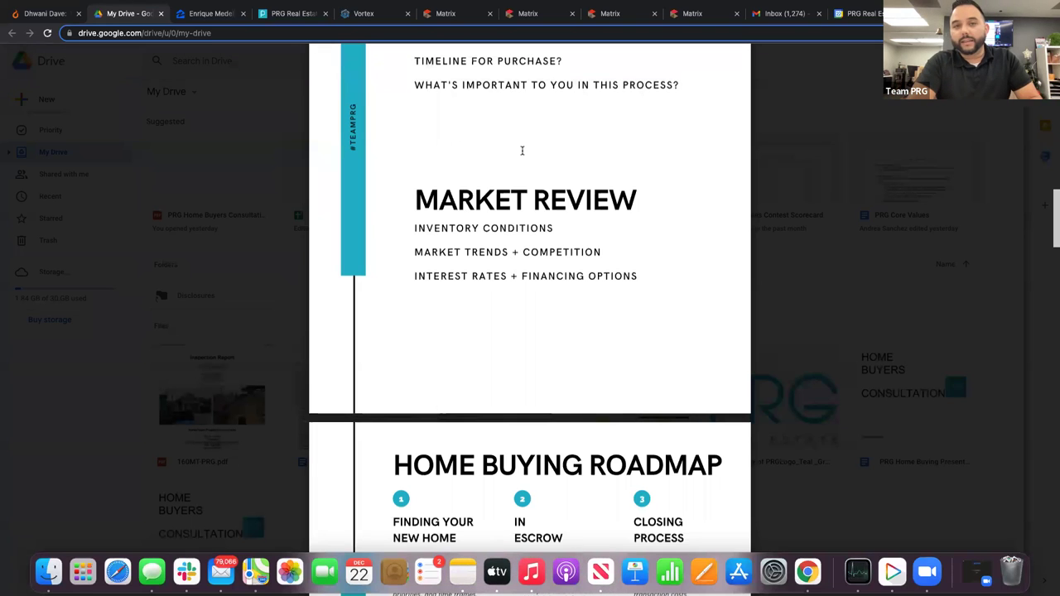
- Switch to the Union City Sale Prices Over Time report in Matrix and replace it with a blank statistics search
{"action": "left_click", "coordinate": [608, 15]}
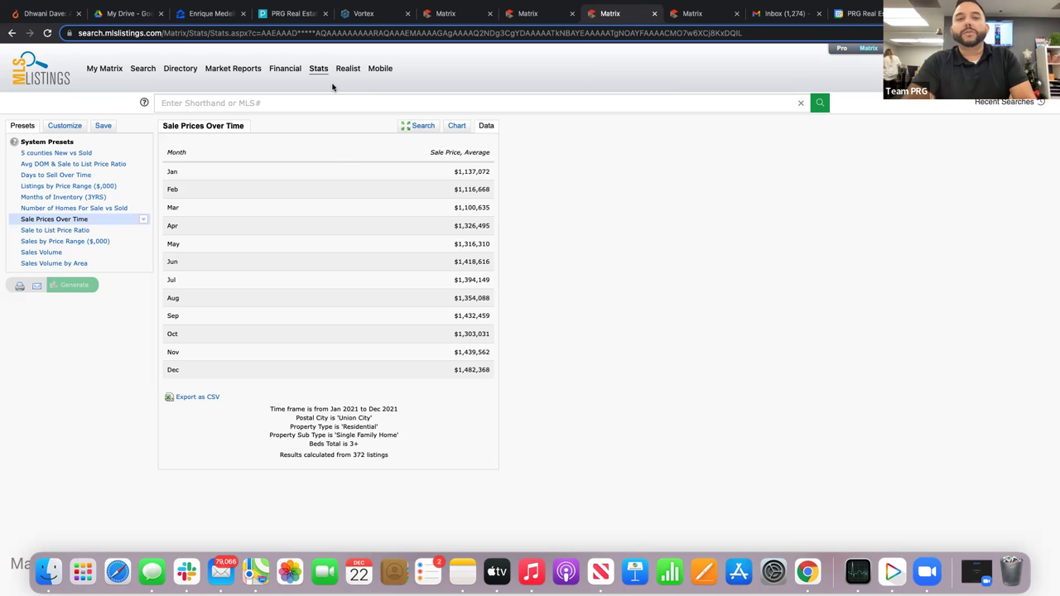
{"action": "left_click", "coordinate": [106, 68]}
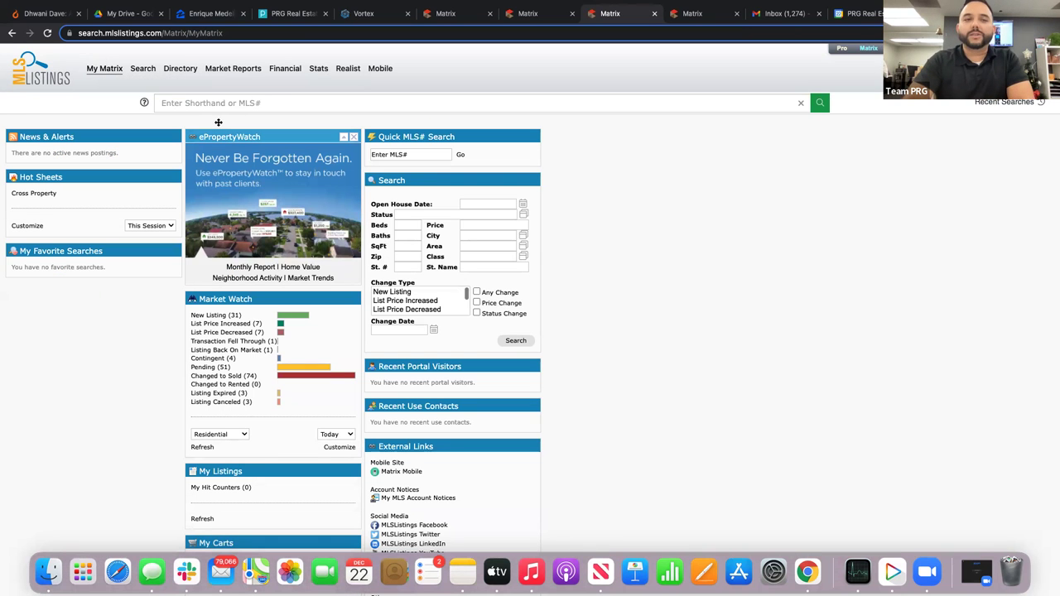
{"action": "left_click", "coordinate": [314, 70]}
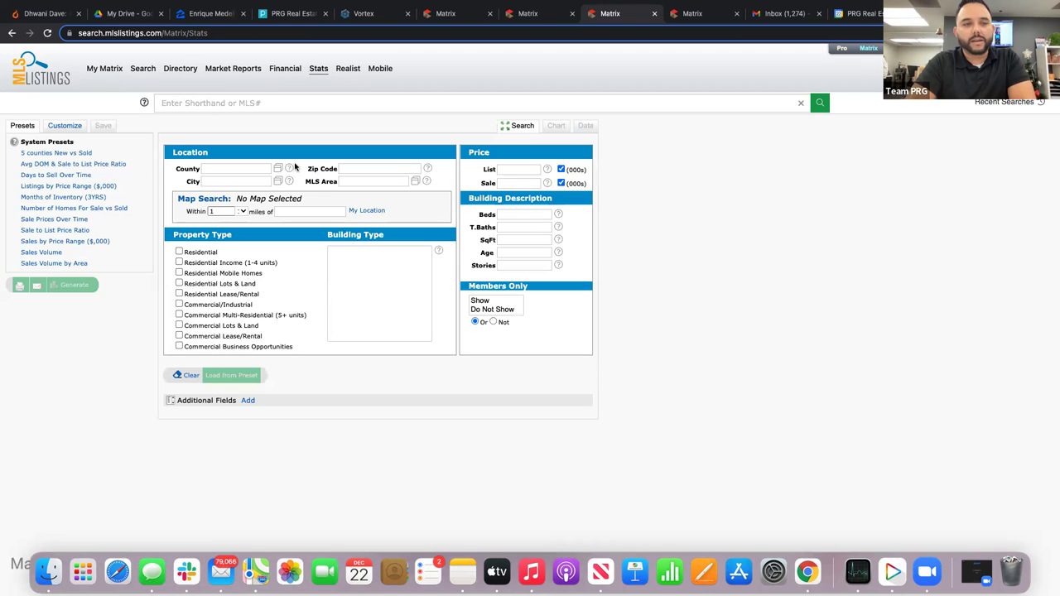
{"action": "left_click", "coordinate": [217, 183]}
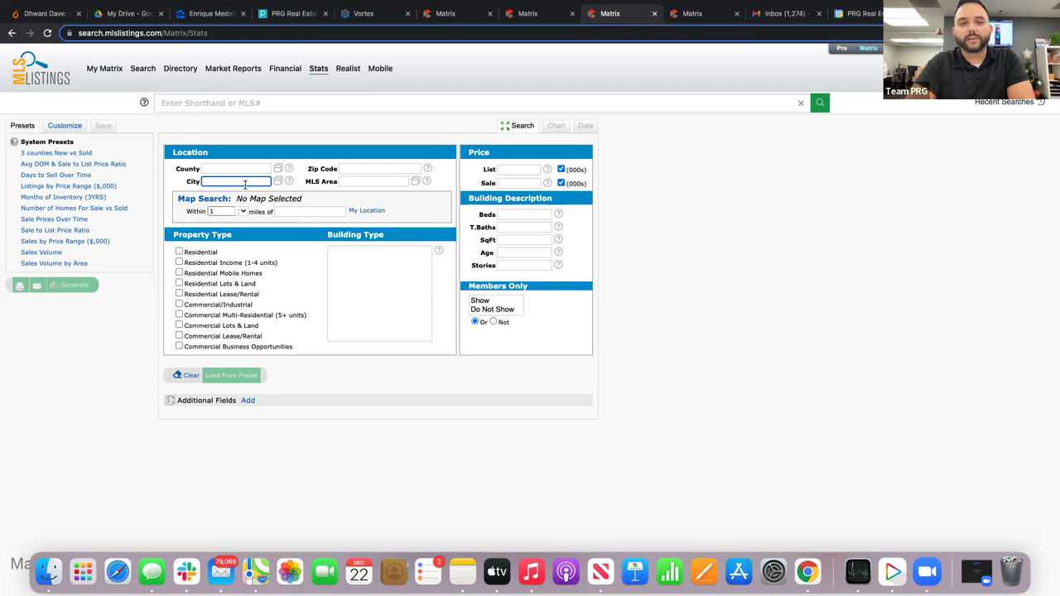
{"action": "left_click", "coordinate": [371, 168]}
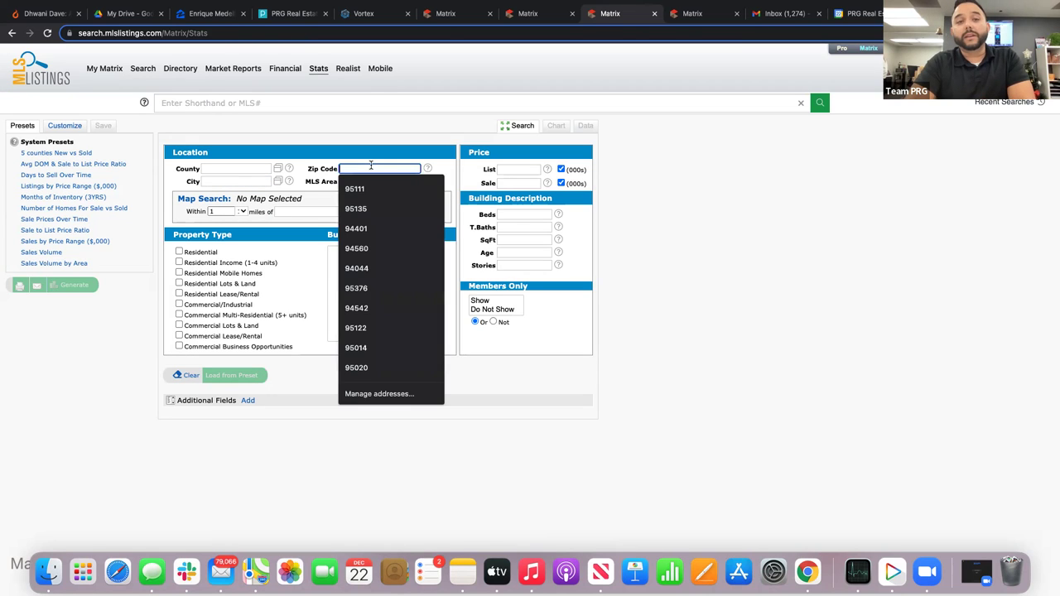
{"action": "left_click", "coordinate": [308, 143]}
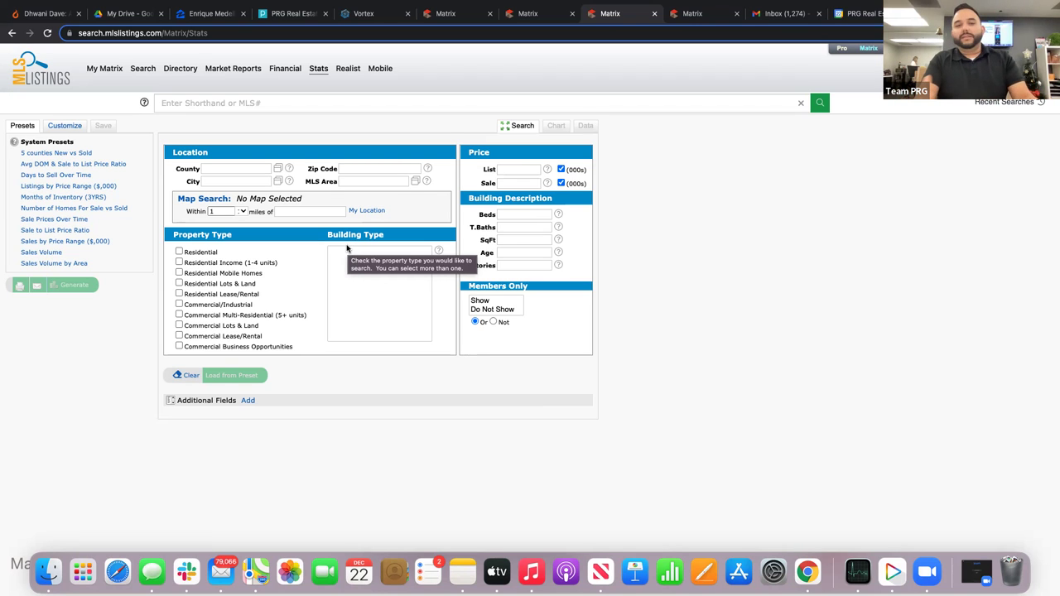
- Return to the home buyers consultation PDF in Google Drive and look back at its opening pages
{"action": "left_click", "coordinate": [128, 14]}
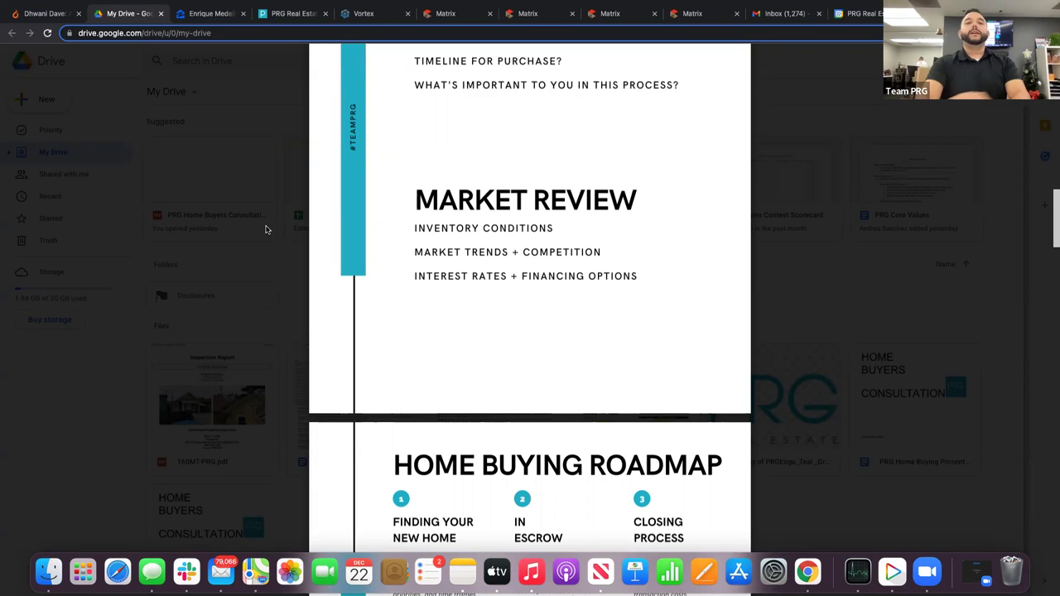
{"action": "scroll", "coordinate": [266, 229], "scroll_direction": "up", "scroll_amount": 2}
{"action": "scroll", "coordinate": [265, 229], "scroll_direction": "up", "scroll_amount": 10}
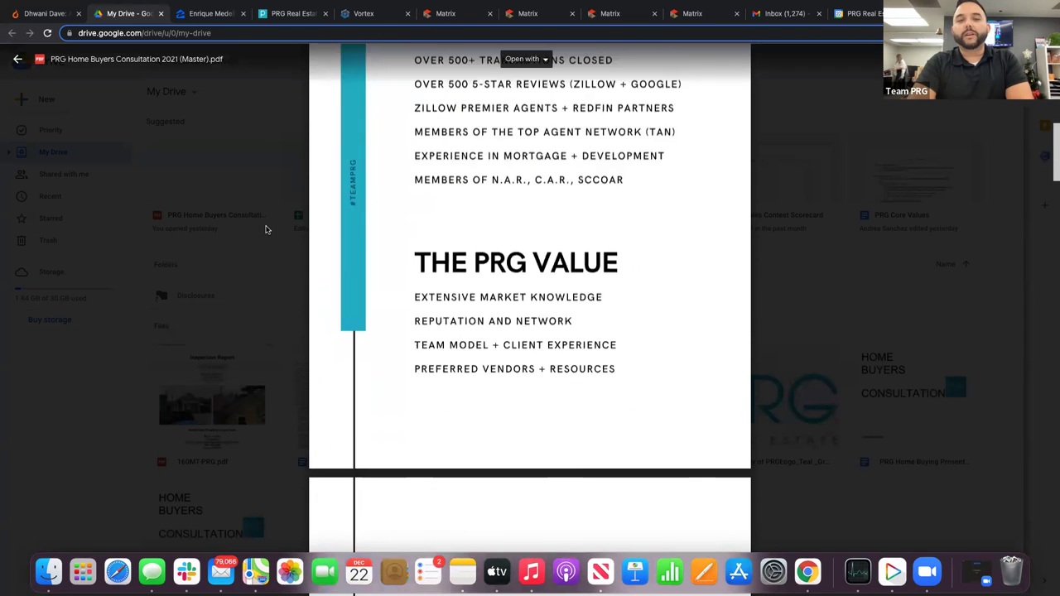
- Look through the PRG Real Estate website and the Vortex leads list
{"action": "left_click", "coordinate": [217, 14]}
{"action": "left_click", "coordinate": [289, 14]}
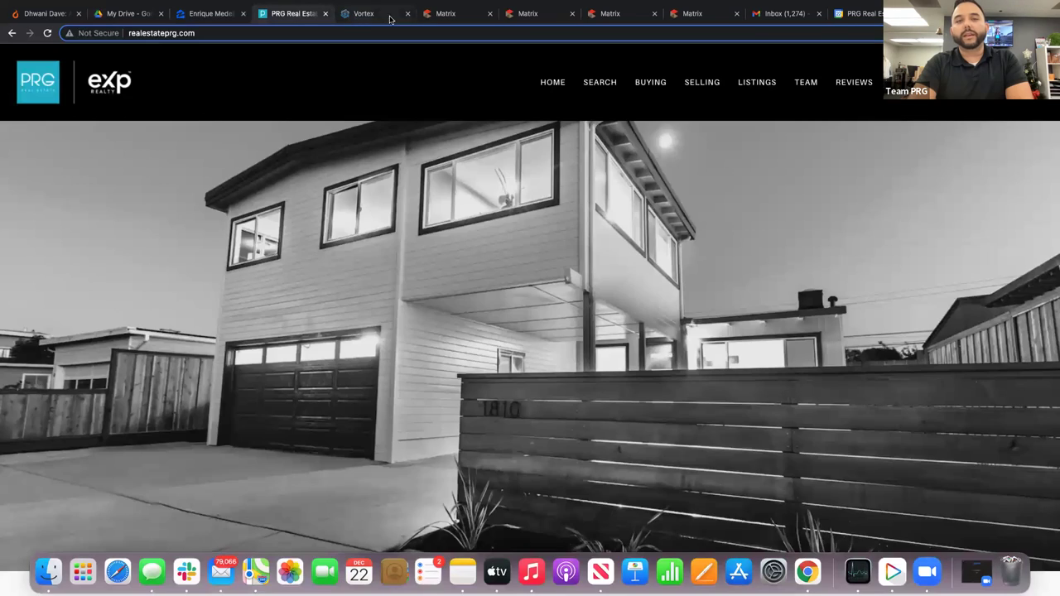
{"action": "left_click", "coordinate": [368, 14]}
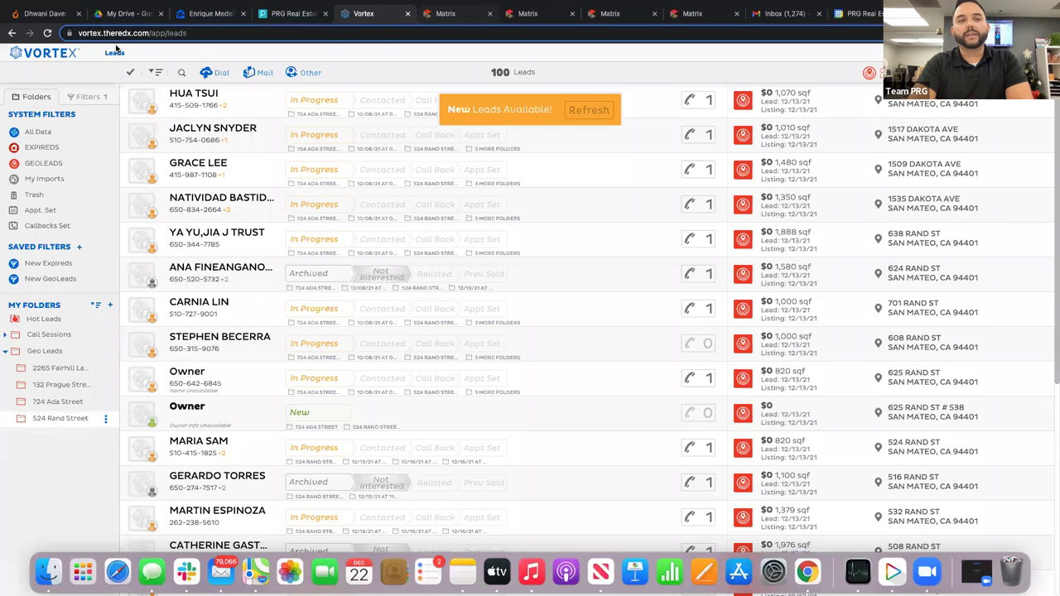
- Review the consultation PDF in Google Drive from About Us through The PRG Value and Goals + Experience to Market Review
{"action": "left_click", "coordinate": [124, 13]}
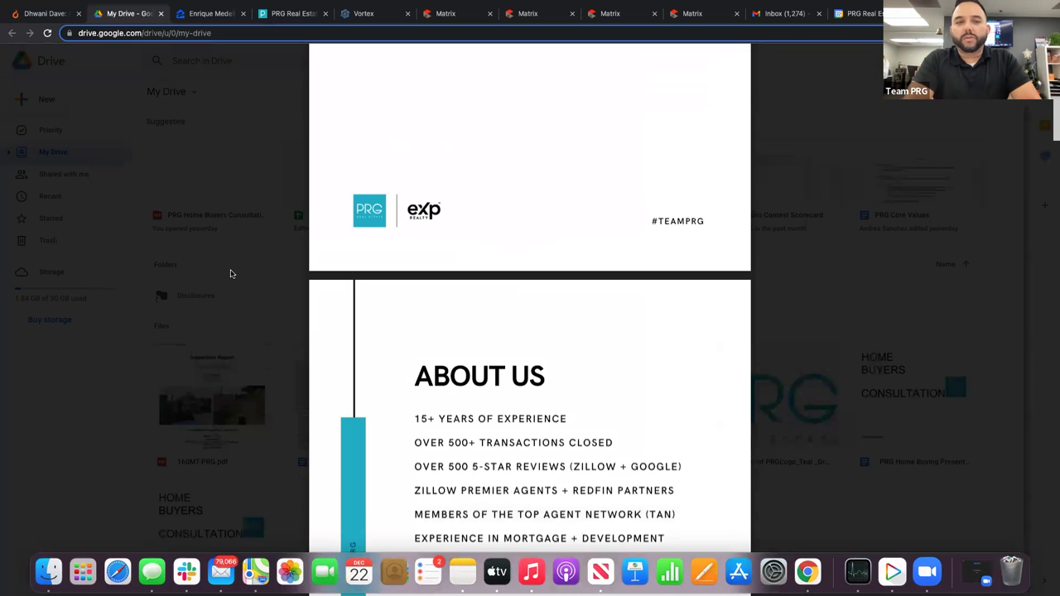
{"action": "scroll", "coordinate": [231, 274], "scroll_direction": "down", "scroll_amount": 10}
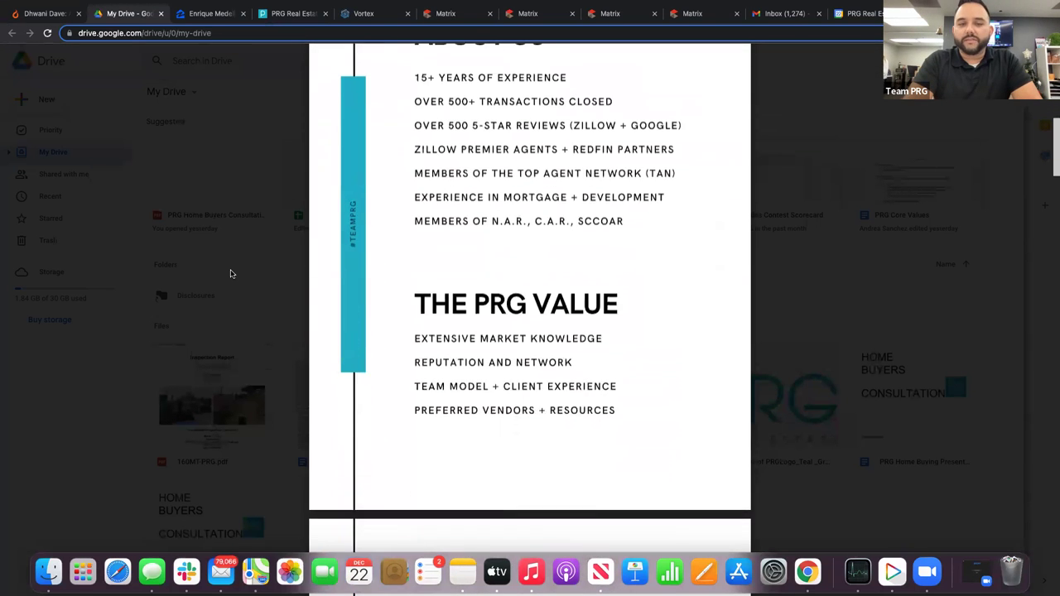
{"action": "scroll", "coordinate": [231, 274], "scroll_direction": "down", "scroll_amount": 2}
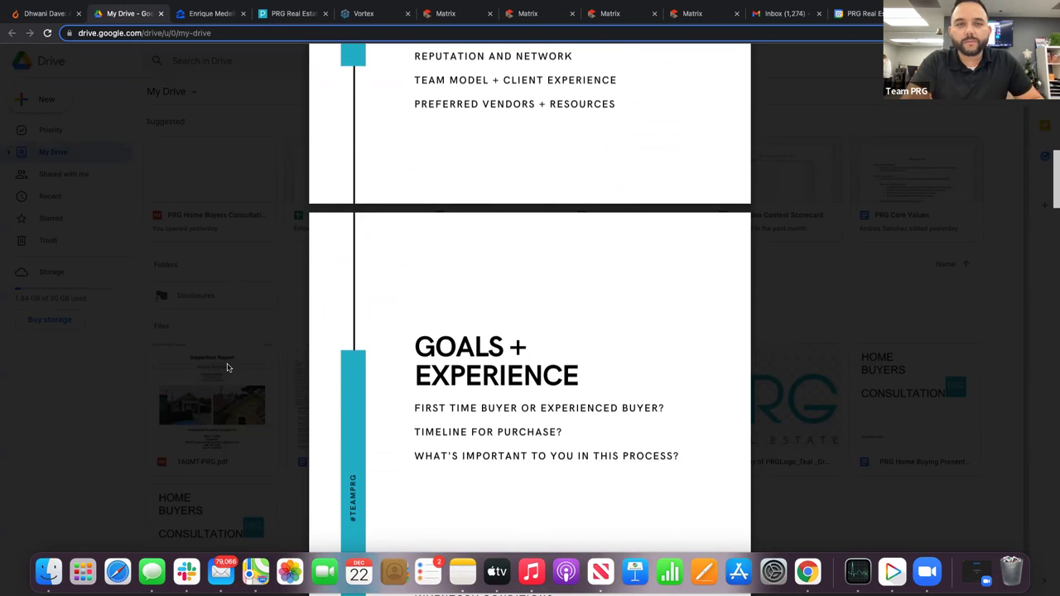
{"action": "scroll", "coordinate": [207, 351], "scroll_direction": "down", "scroll_amount": 2}
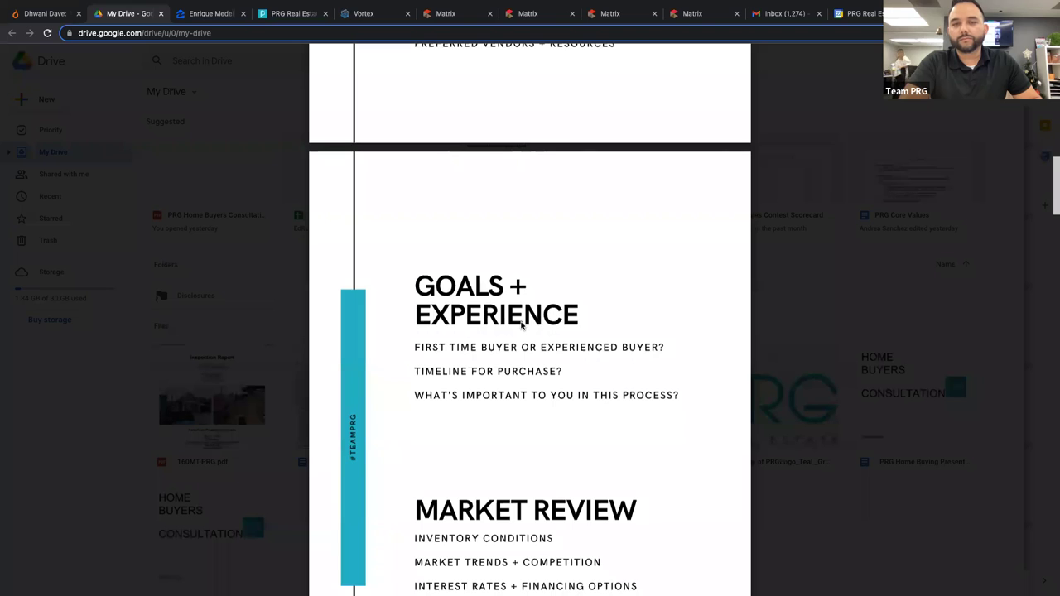
{"action": "scroll", "coordinate": [521, 326], "scroll_direction": "down", "scroll_amount": 2}
{"action": "scroll", "coordinate": [521, 326], "scroll_direction": "up", "scroll_amount": 1}
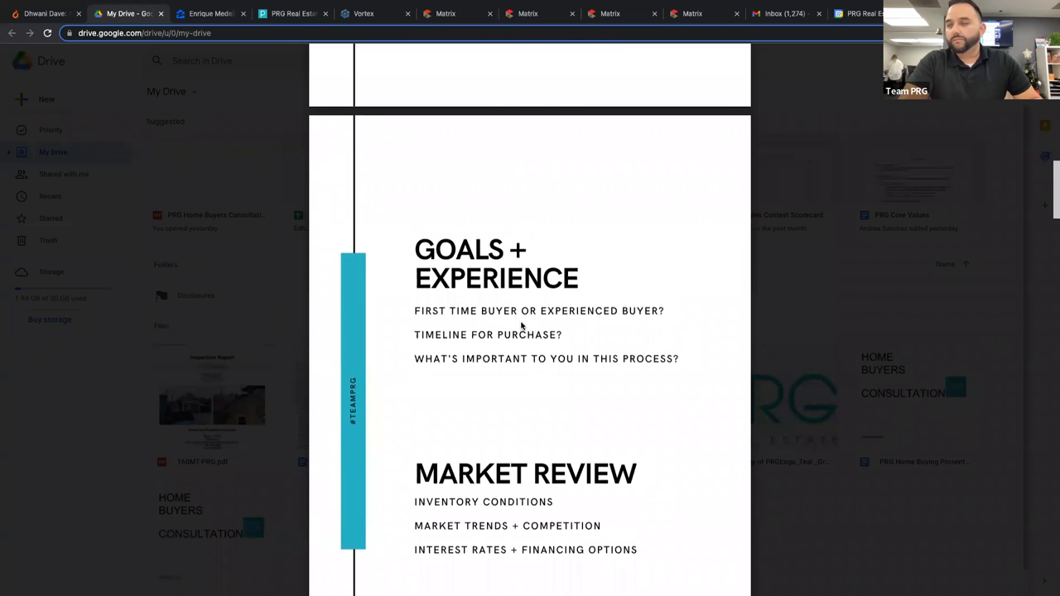
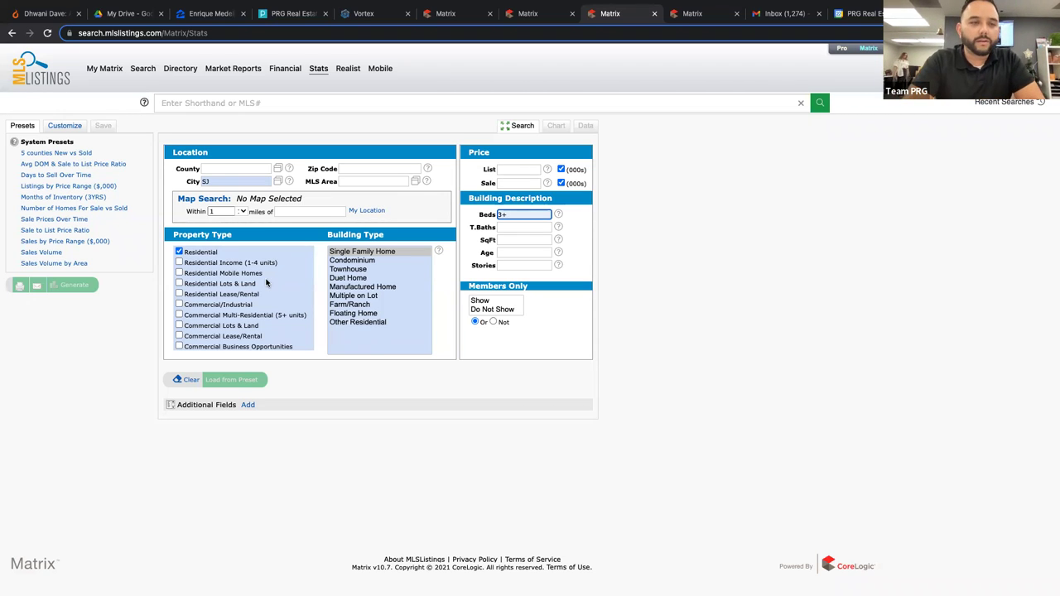
- Generate the Sale to List Price Ratio report for the San Jose criteria and export its data table as CSV
{"action": "left_click", "coordinate": [62, 235]}
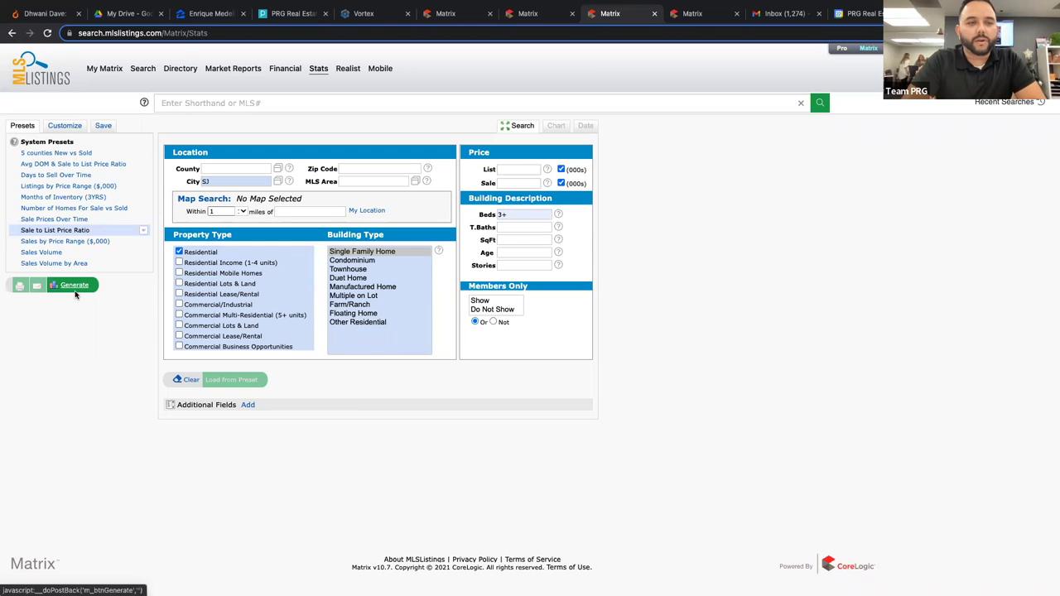
{"action": "left_click", "coordinate": [74, 286]}
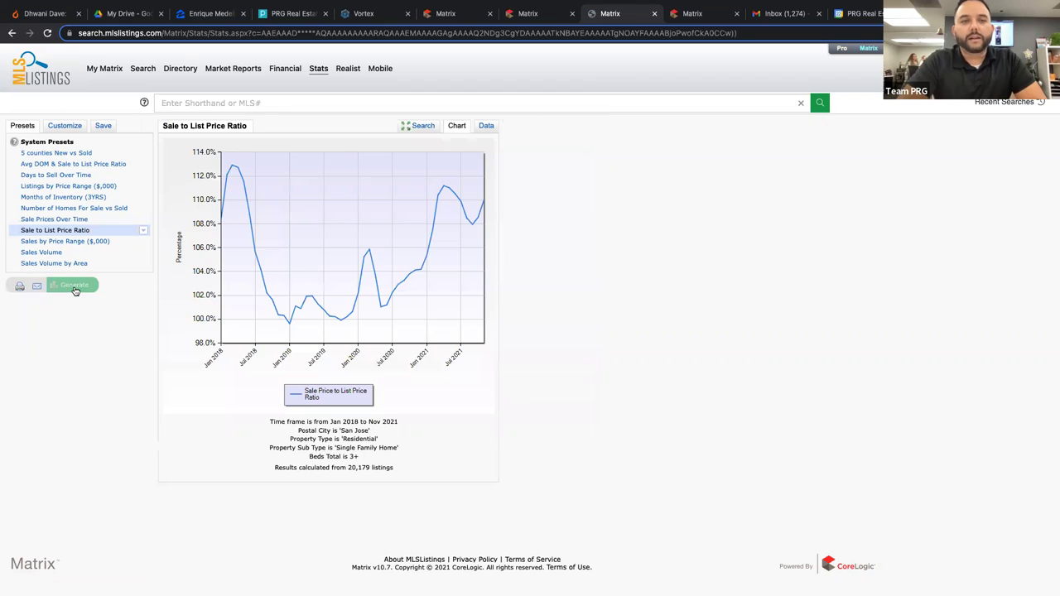
{"action": "left_click", "coordinate": [486, 126]}
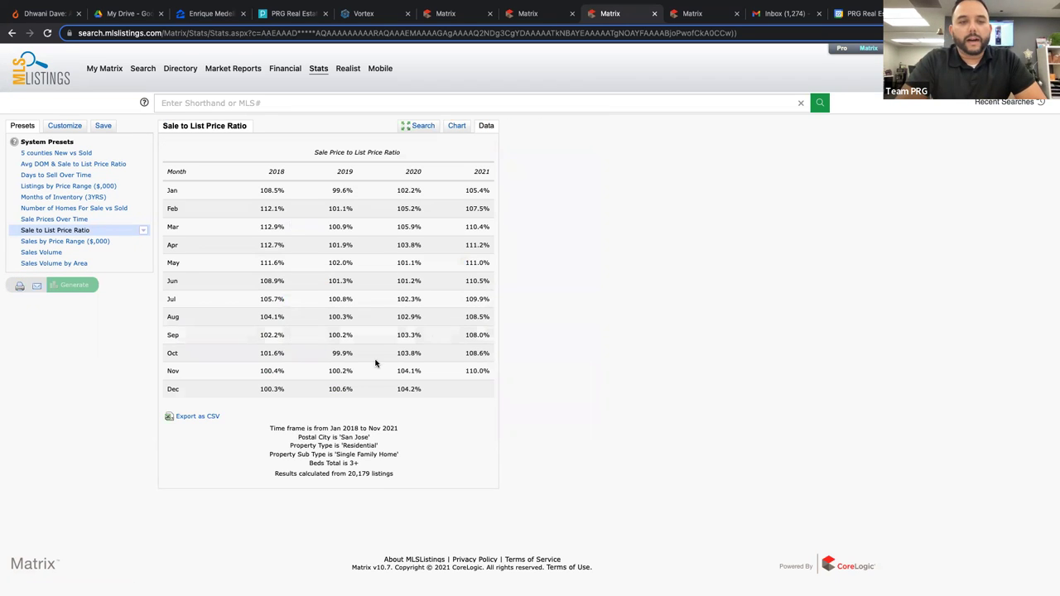
{"action": "left_click", "coordinate": [207, 417]}
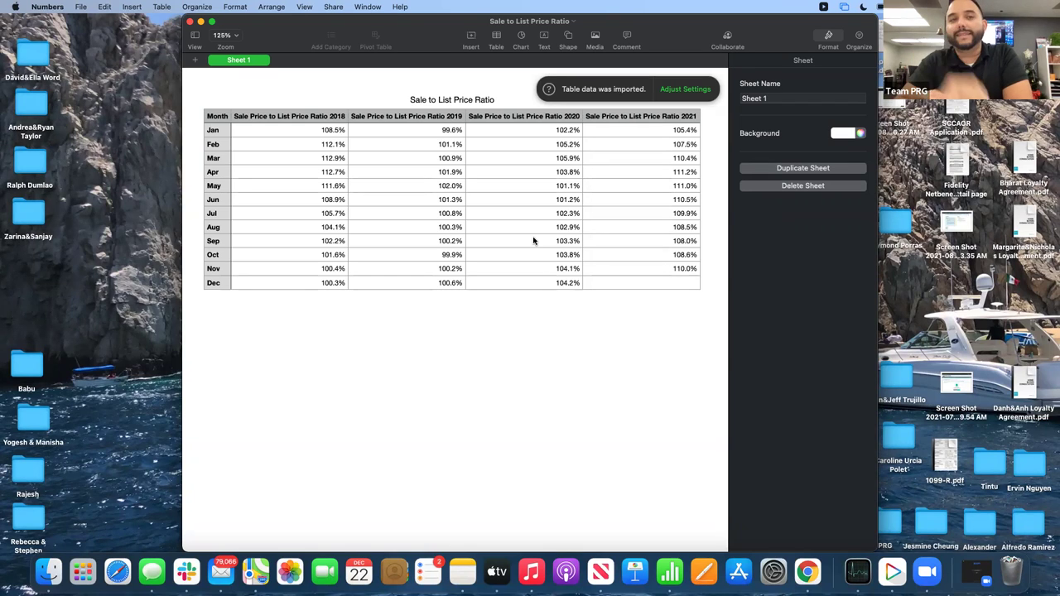
- Close the exported Sale to List Price Ratio spreadsheet and return to the report's search criteria in MLSListings Matrix
{"action": "left_click", "coordinate": [190, 24]}
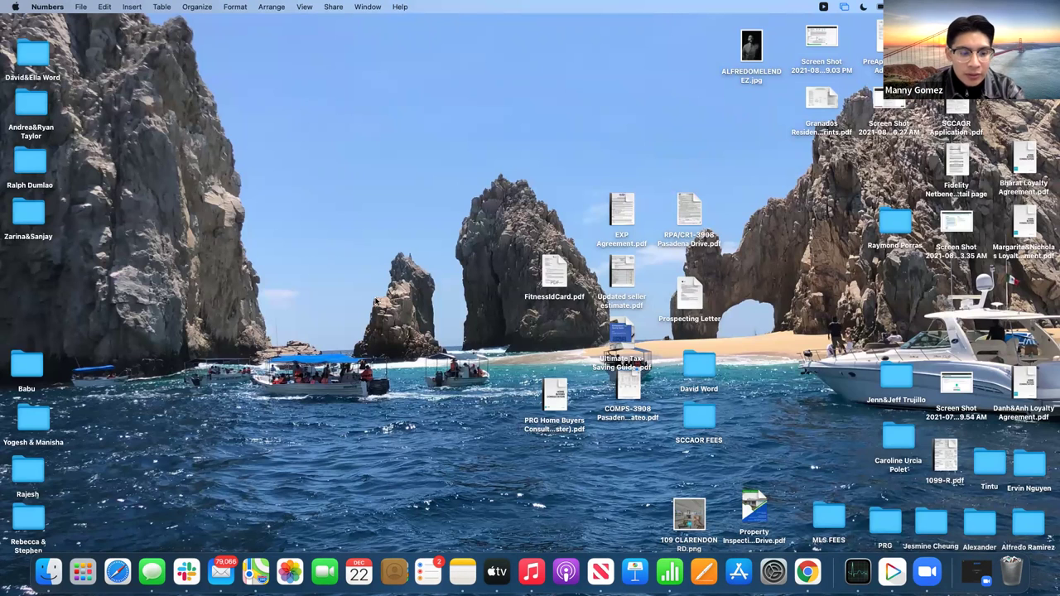
{"action": "key", "text": "ctrl+Up"}
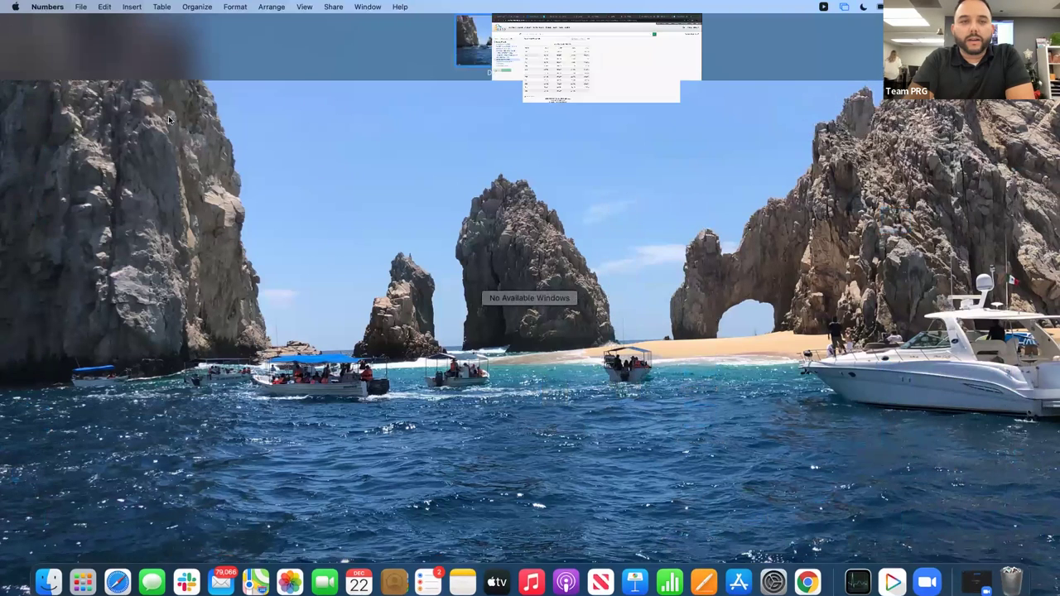
{"action": "key", "text": "ctrl+Right"}
{"action": "left_click", "coordinate": [419, 126]}
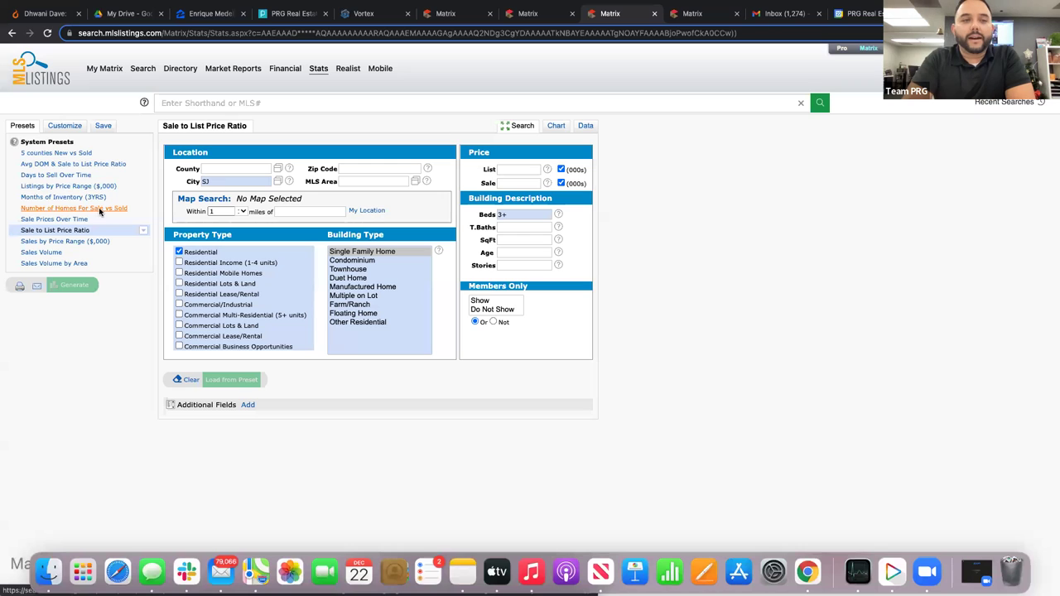
- Customize the Sale to List Price Ratio report with the Year to Date (2021) time frame, keeping it grouped by Month
{"action": "left_click", "coordinate": [64, 127]}
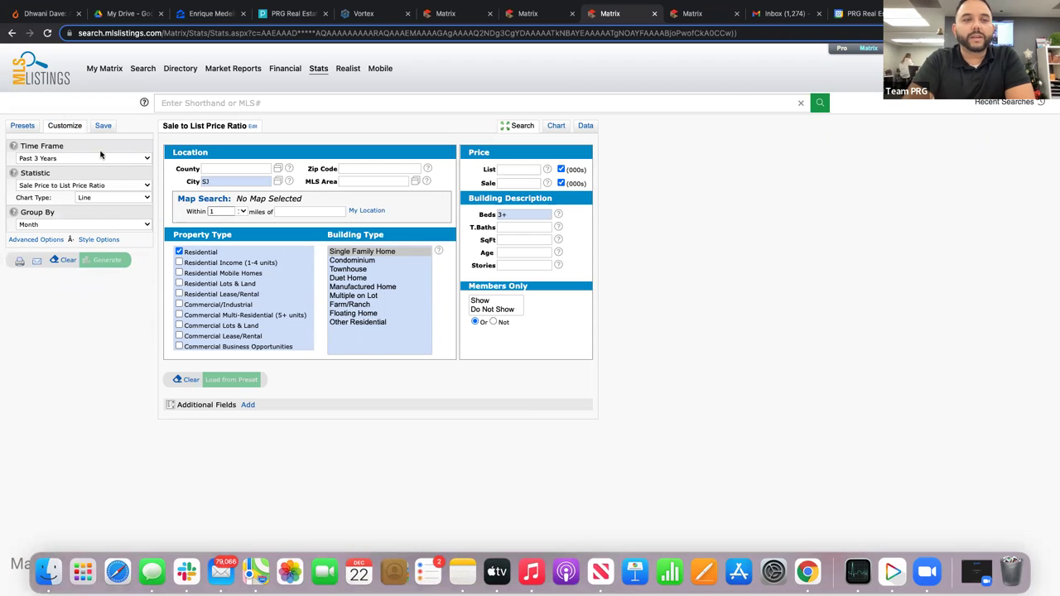
{"action": "left_click", "coordinate": [130, 158]}
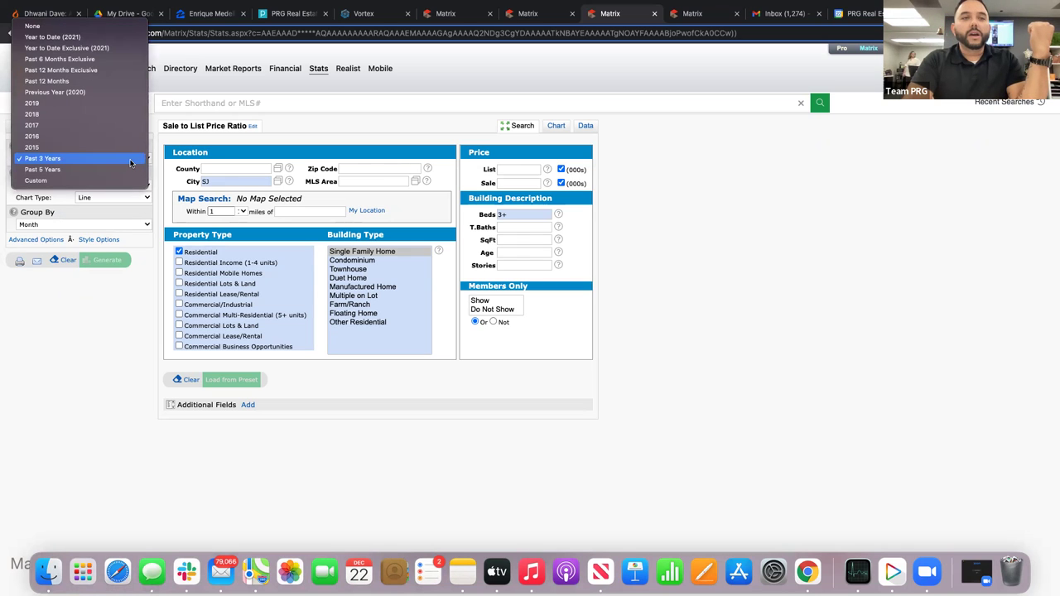
{"action": "left_click", "coordinate": [79, 38]}
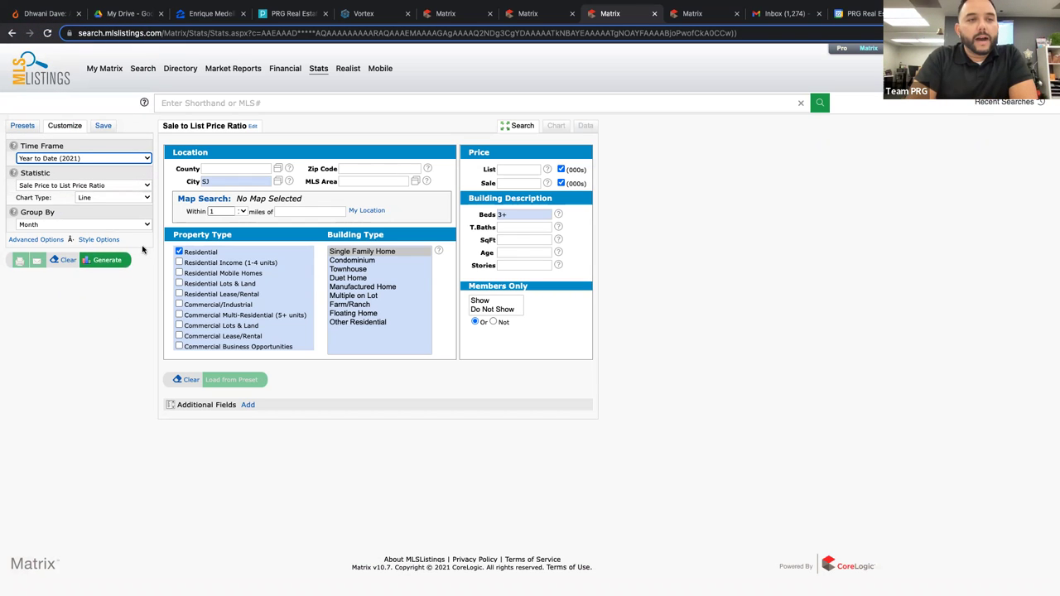
{"action": "left_click", "coordinate": [82, 223]}
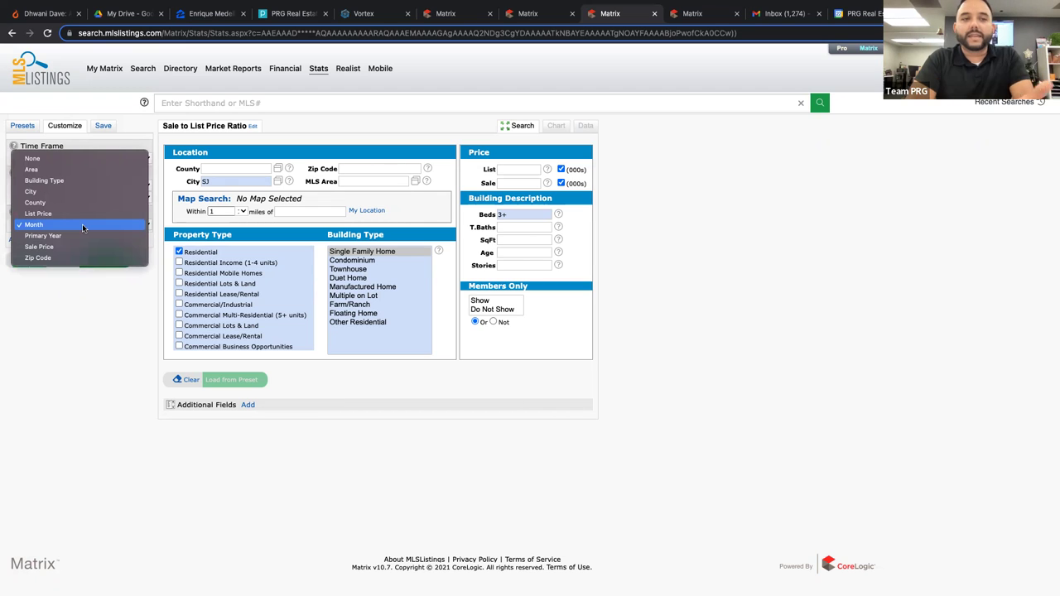
{"action": "left_click", "coordinate": [73, 379]}
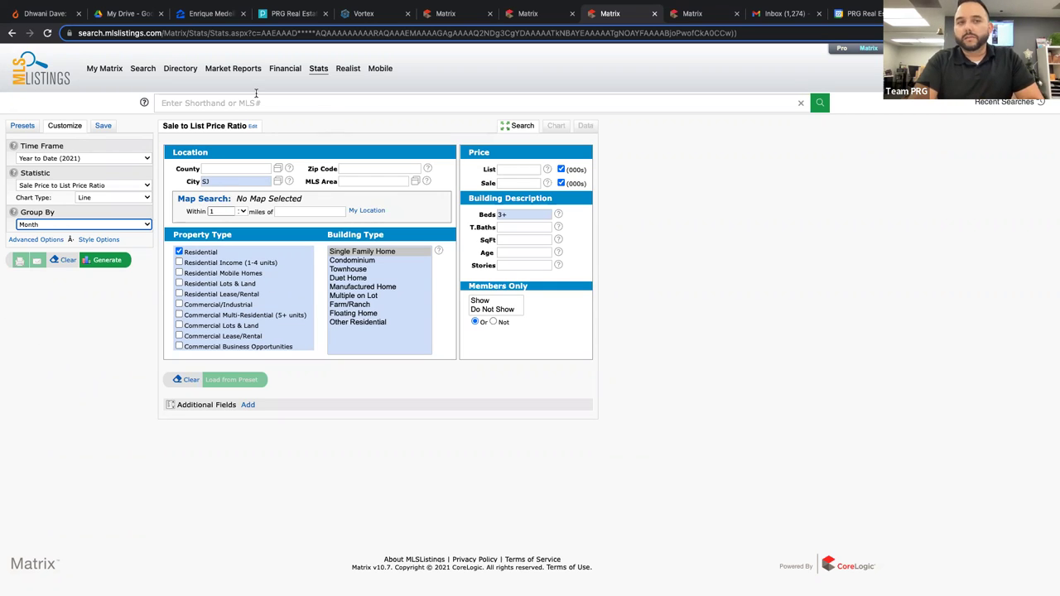
- Return to the consultation PDF in Google Drive and look through it from Market Review to the VIP Loyalty Program page
{"action": "left_click", "coordinate": [126, 13]}
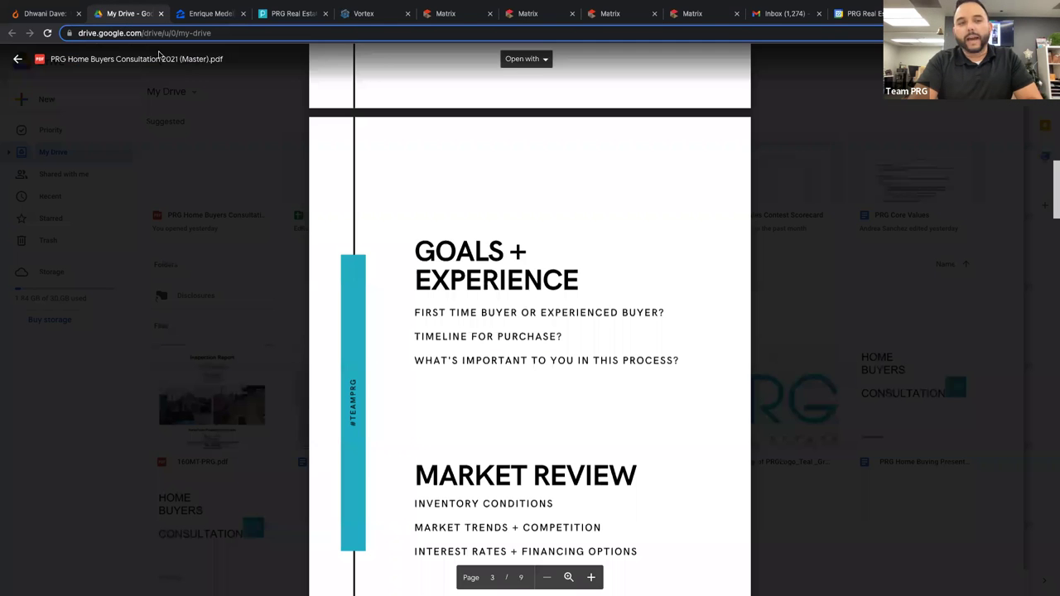
{"action": "scroll", "coordinate": [356, 315], "scroll_direction": "down", "scroll_amount": 2}
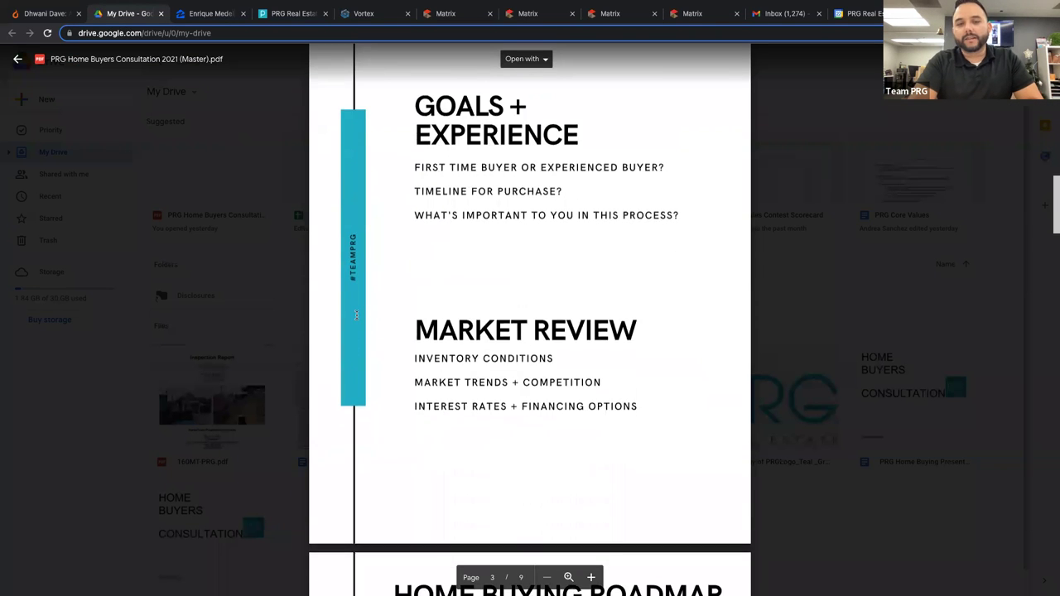
{"action": "scroll", "coordinate": [356, 315], "scroll_direction": "down", "scroll_amount": 1}
{"action": "scroll", "coordinate": [356, 315], "scroll_direction": "up", "scroll_amount": 1}
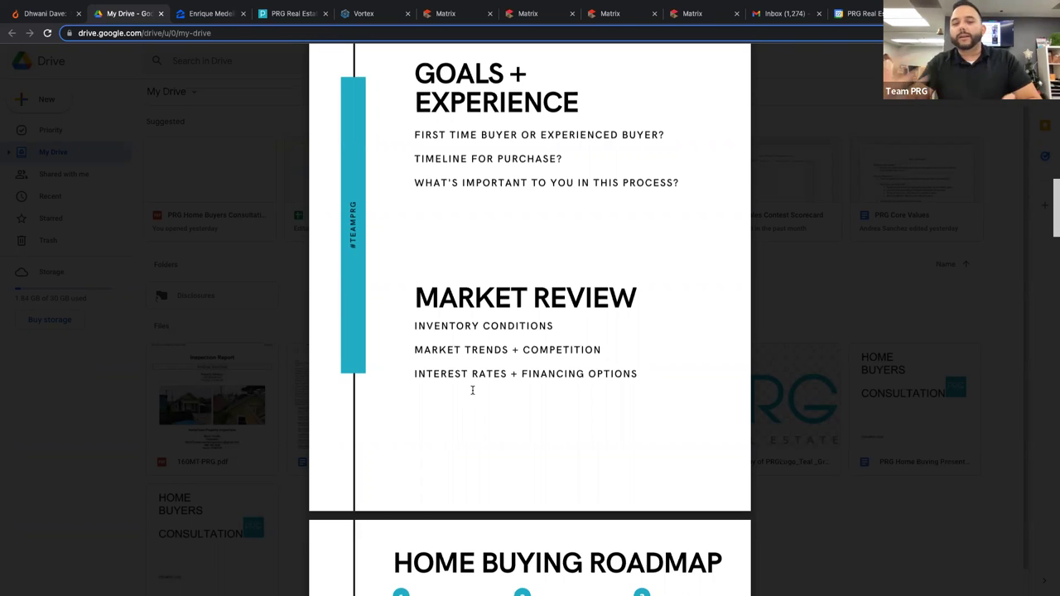
{"action": "scroll", "coordinate": [472, 390], "scroll_direction": "down", "scroll_amount": 20}
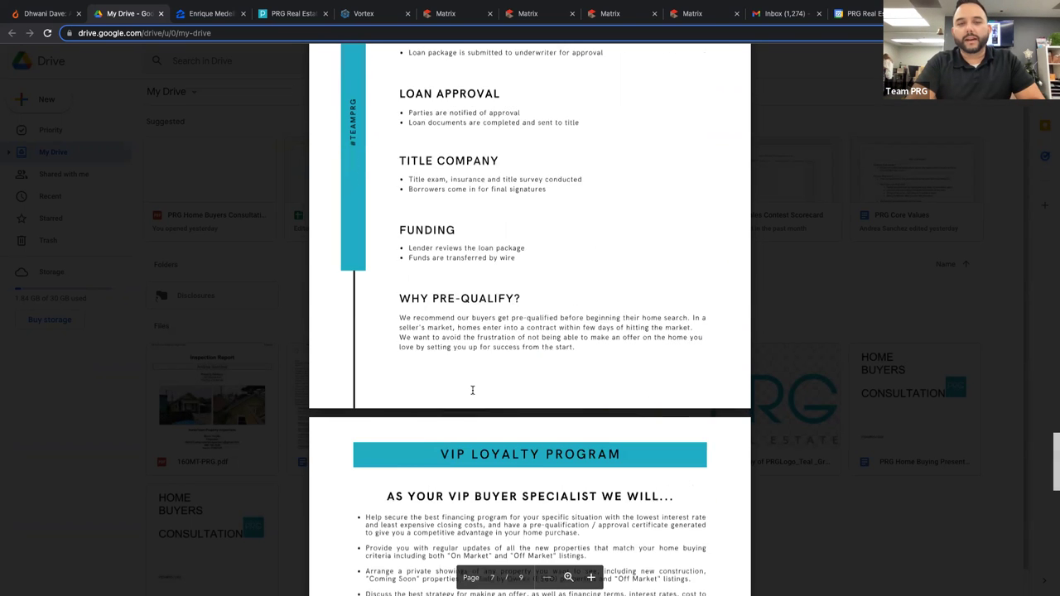
{"action": "scroll", "coordinate": [472, 395], "scroll_direction": "down", "scroll_amount": 5}
{"action": "scroll", "coordinate": [473, 389], "scroll_direction": "up", "scroll_amount": 4}
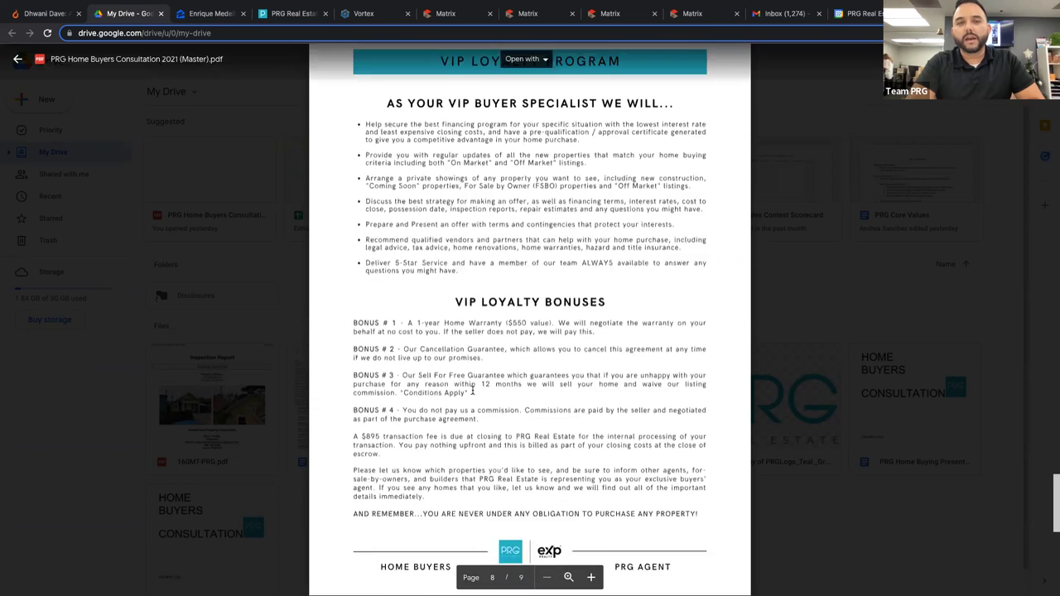